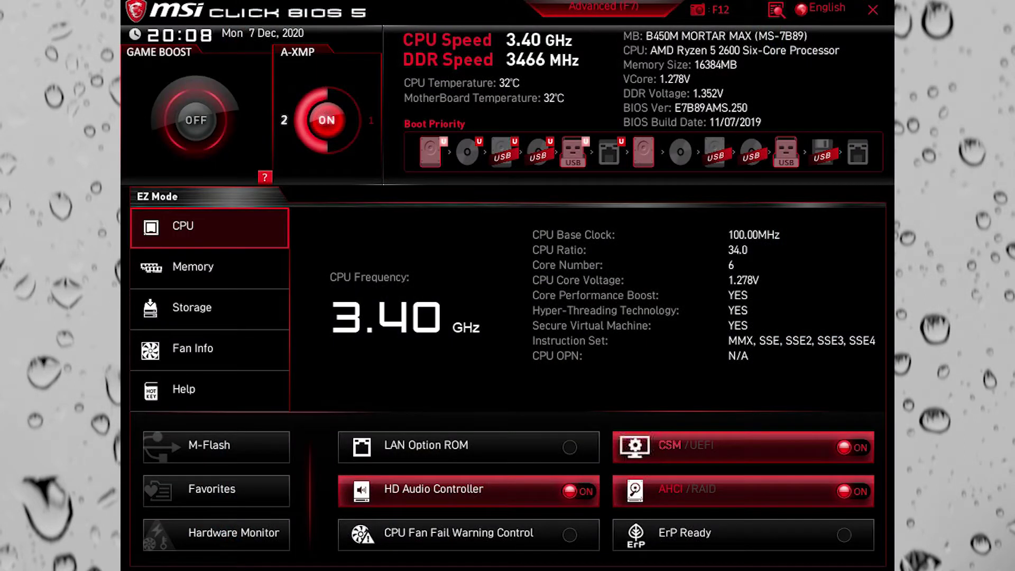
Switch to Advanced mode with F7 and open the OC overclocking page
{"action": "key", "text": "F7"}
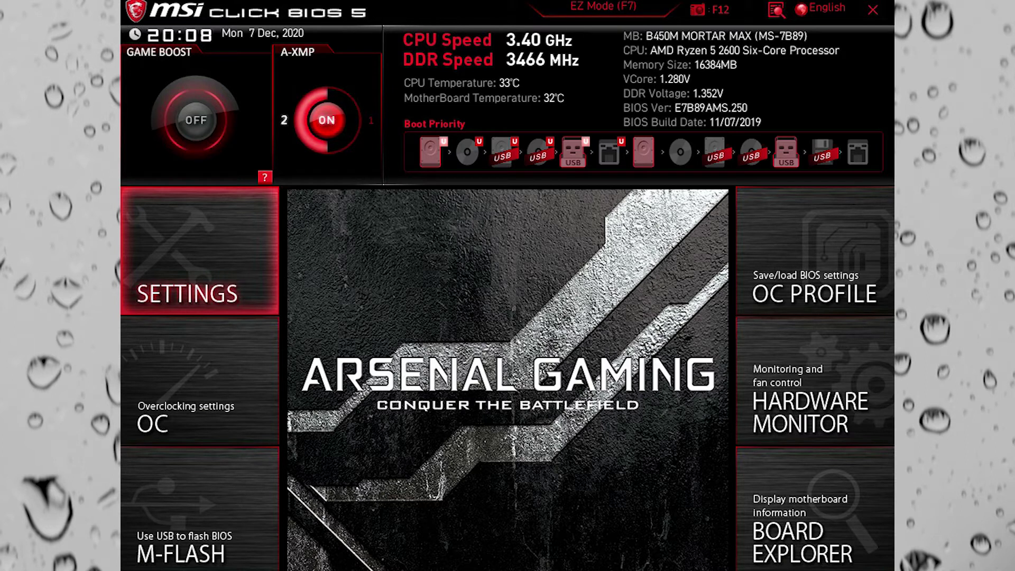
{"action": "left_click", "coordinate": [200, 380]}
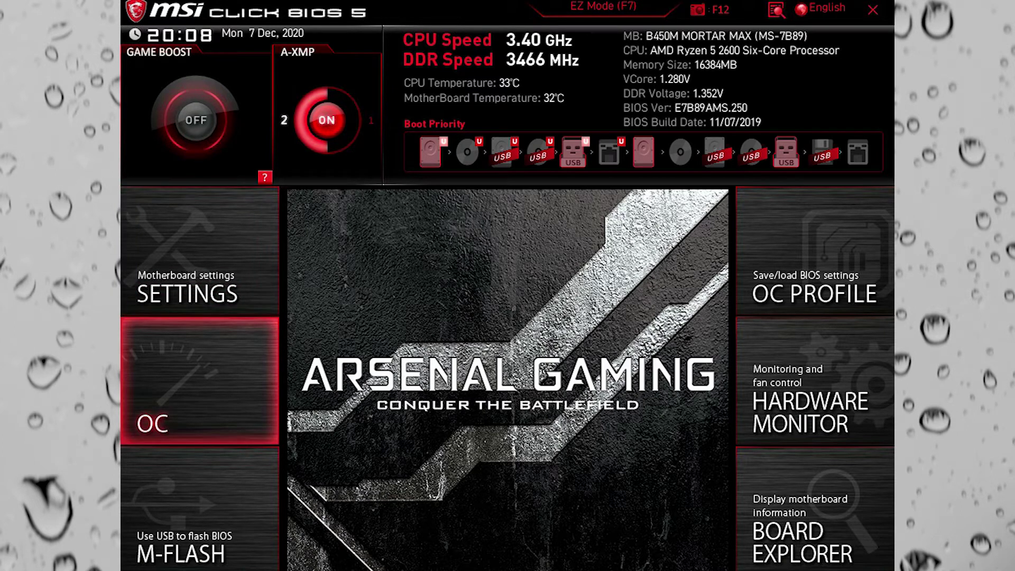
{"action": "key", "text": "Return"}
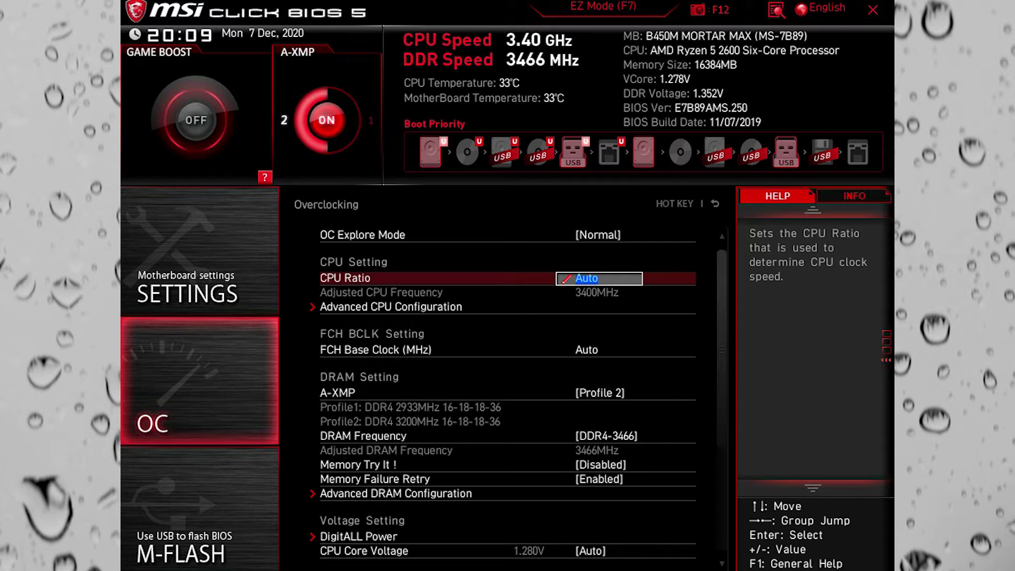
Move down the OC list from CPU Ratio past the voltage settings to DigitALL Power
{"action": "left_click", "coordinate": [363, 550]}
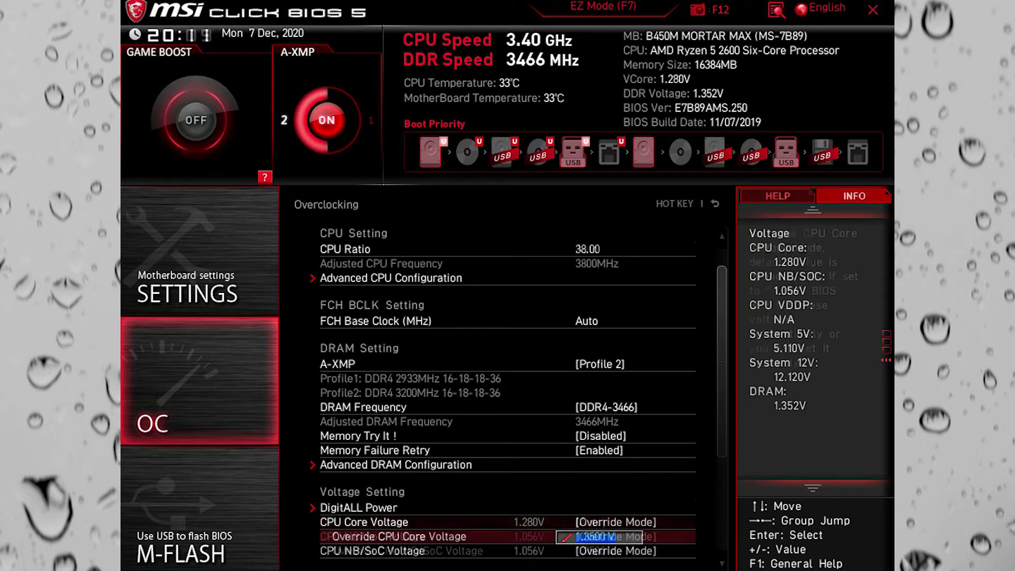
{"action": "key", "text": "Return"}
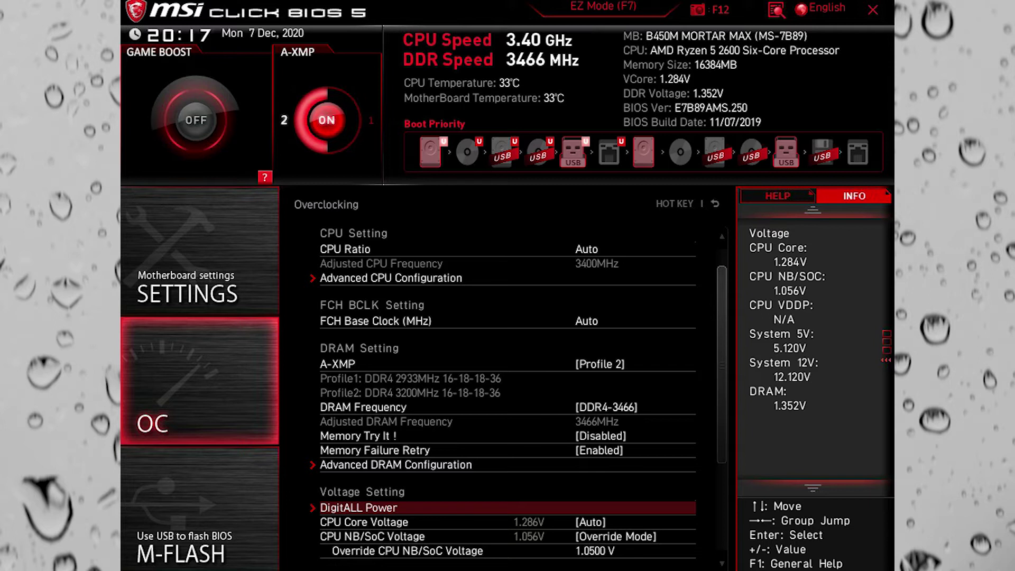
Enter DigitALL Power and list the CPU Loadline Calibration Control modes, Auto through Mode 8
{"action": "key", "text": "Return"}
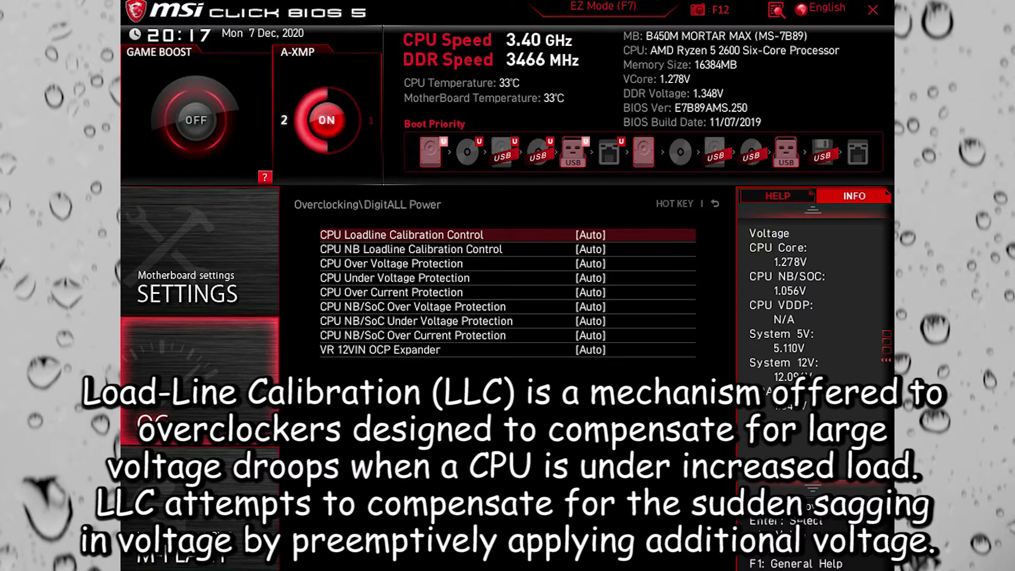
{"action": "key", "text": "Return"}
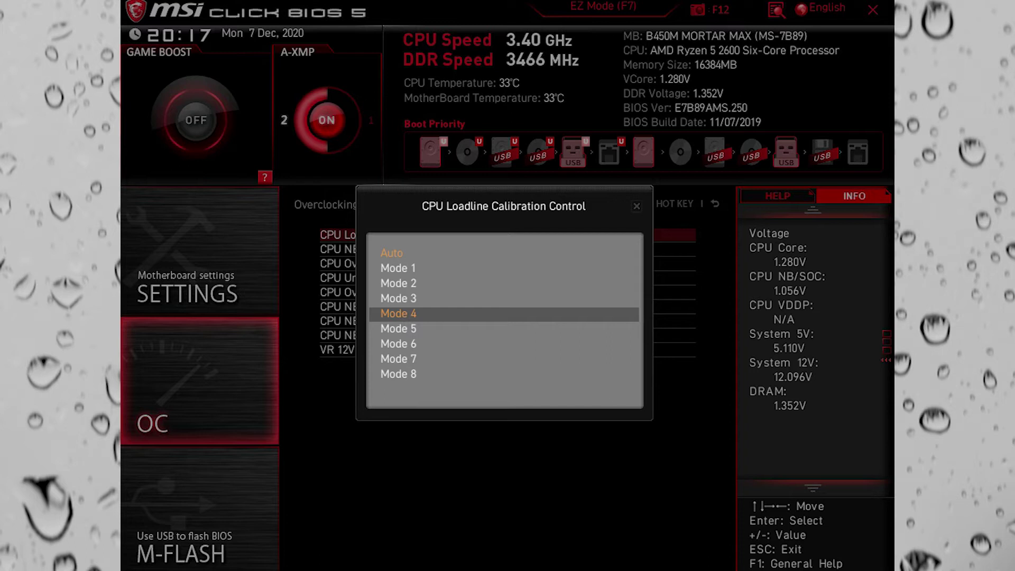
Confirm Mode 4 for CPU Loadline Calibration Control
{"action": "key", "text": "Return"}
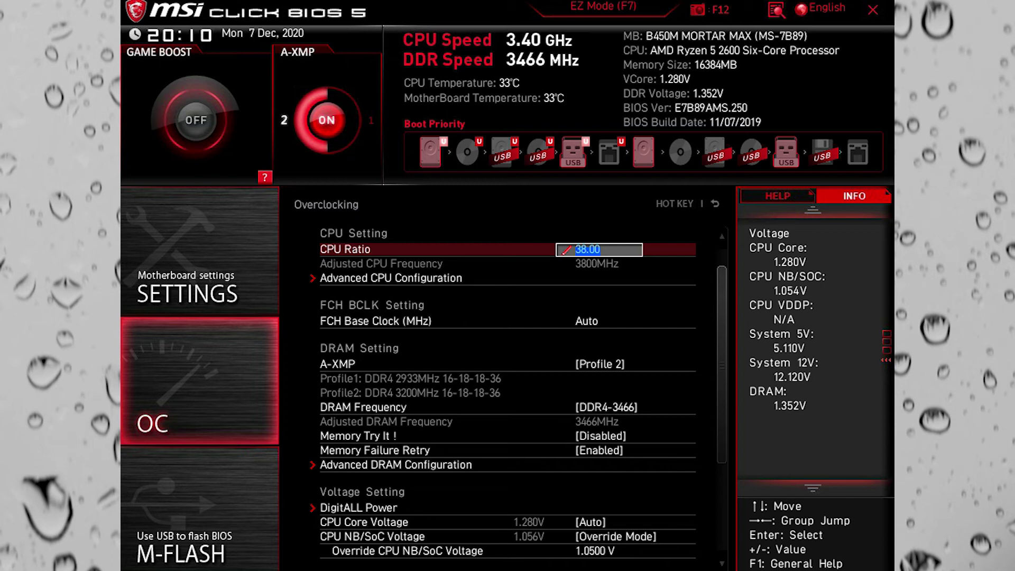
Switch CPU Core Voltage from Auto to Override Mode
{"action": "left_click", "coordinate": [589, 522]}
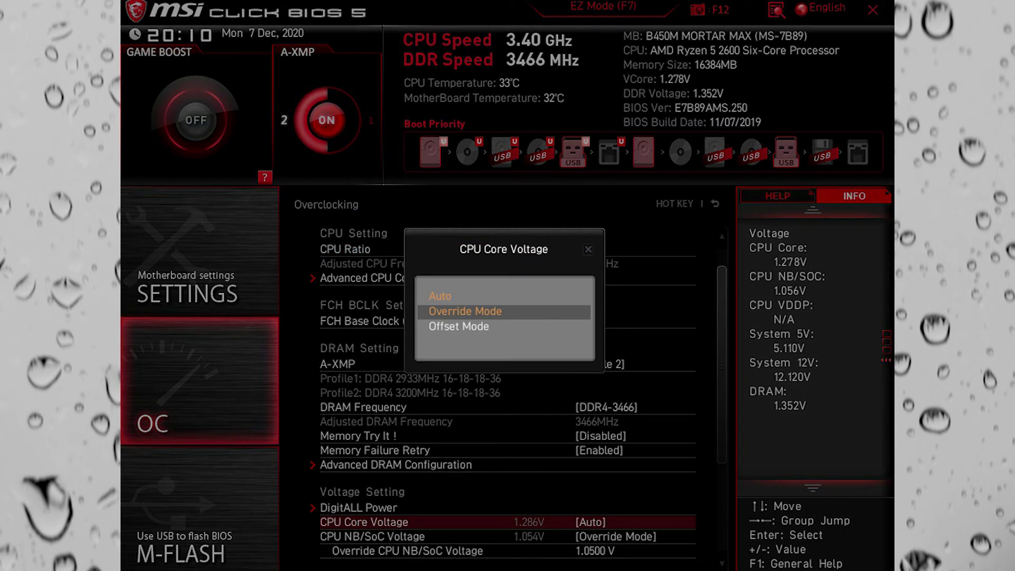
{"action": "left_click", "coordinate": [465, 311]}
{"action": "left_click", "coordinate": [599, 537]}
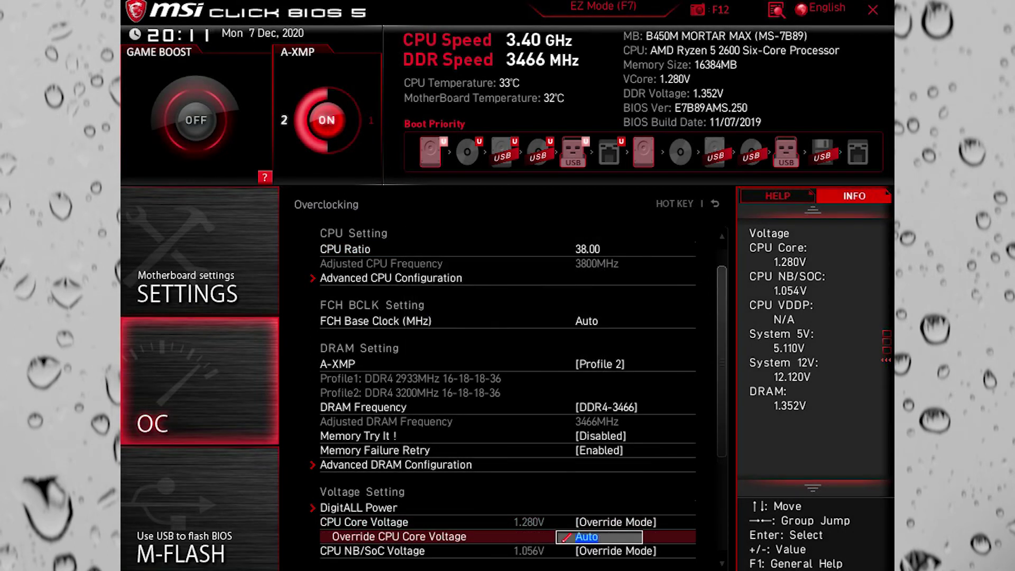
Enter 1.35 as the override core voltage, then step it down with minus
{"action": "type", "text": "1.35"}
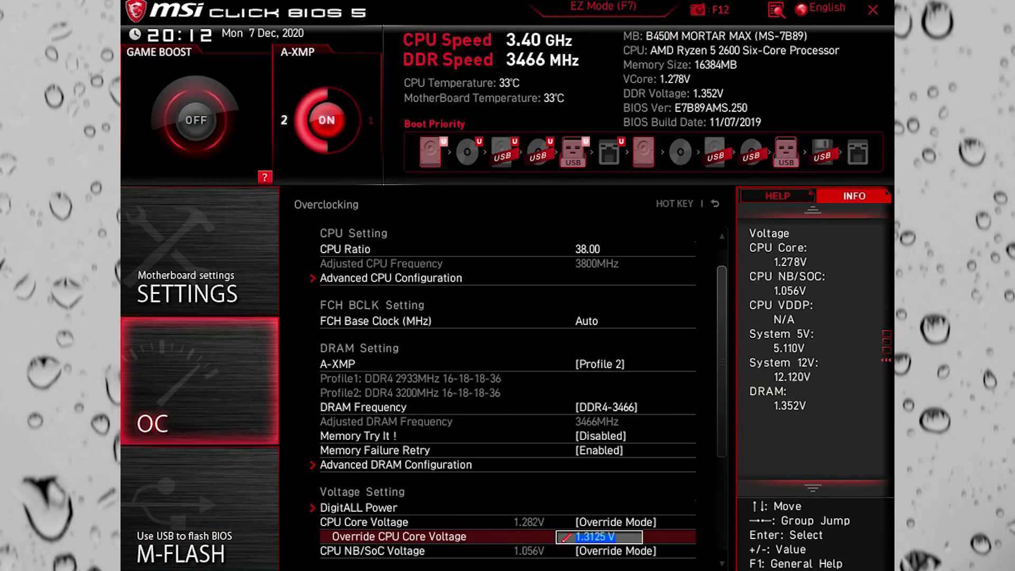
{"action": "key", "text": "minus"}
{"action": "key", "text": "minus"}
{"action": "key", "text": "minus"}
{"action": "key", "text": "minus"}
{"action": "key", "text": "minus"}
{"action": "key", "text": "minus"}
{"action": "key", "text": "minus"}
{"action": "key", "text": "minus"}
{"action": "key", "text": "minus"}
{"action": "key", "text": "minus"}
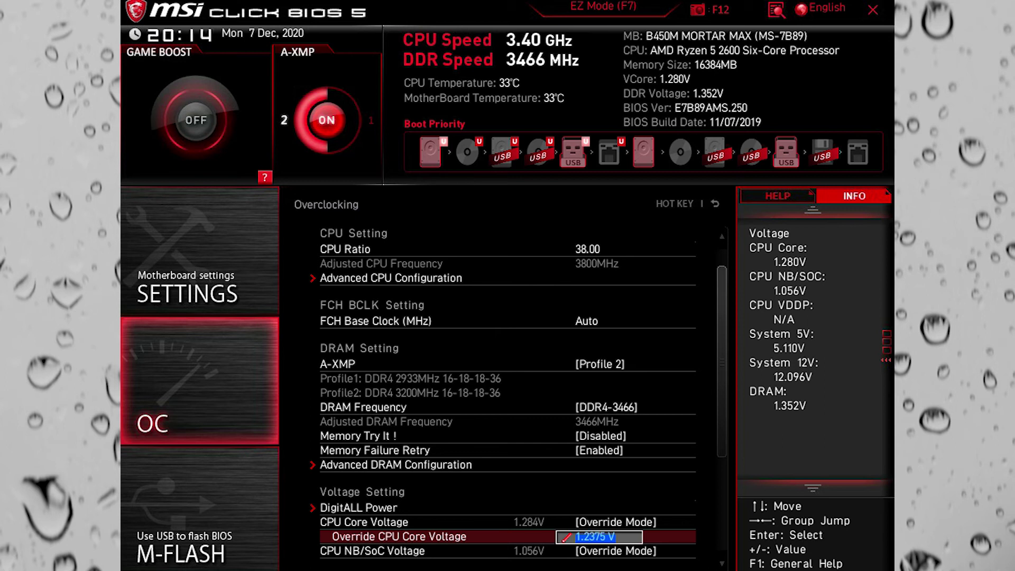
{"action": "key", "text": "minus"}
{"action": "key", "text": "minus"}
{"action": "key", "text": "minus"}
{"action": "key", "text": "minus"}
{"action": "key", "text": "minus"}
{"action": "key", "text": "minus"}
{"action": "key", "text": "minus"}
{"action": "key", "text": "minus"}
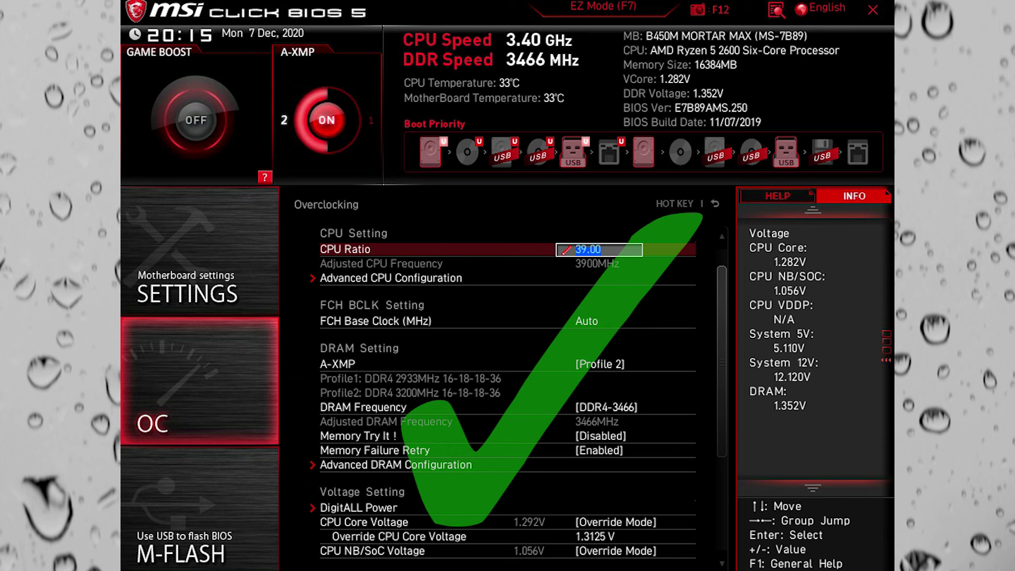
Select the Override CPU Core Voltage value to change it to 1.3125 V
{"action": "left_click", "coordinate": [599, 536]}
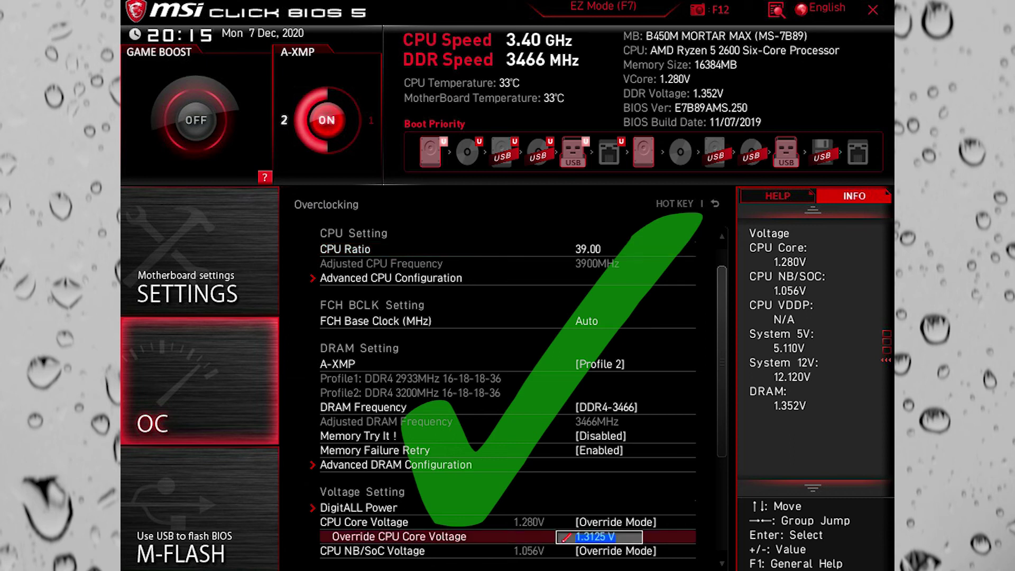